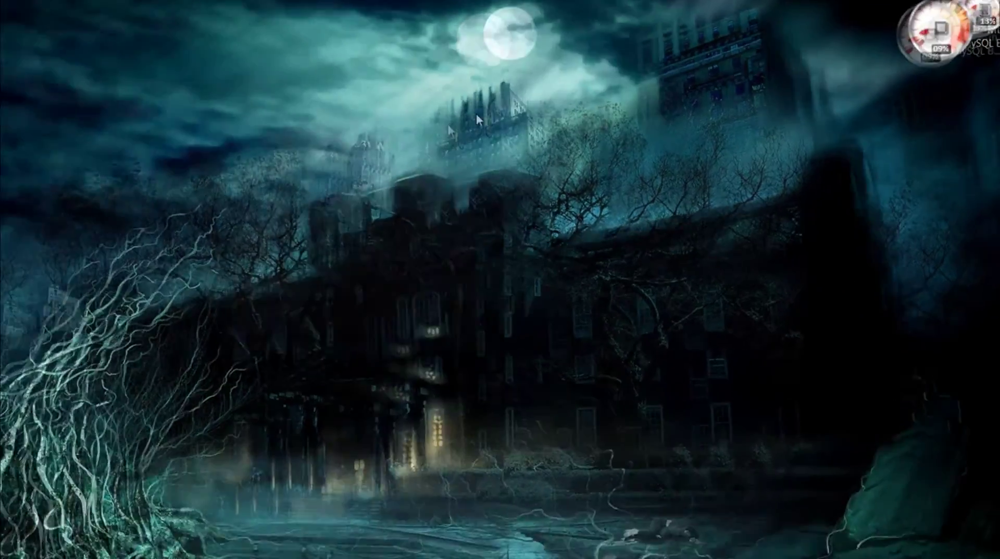
- Launch the login program of CD Drive (J:) DTVP from Computer and place its dialog beside the file window
{"action": "key", "text": "super"}
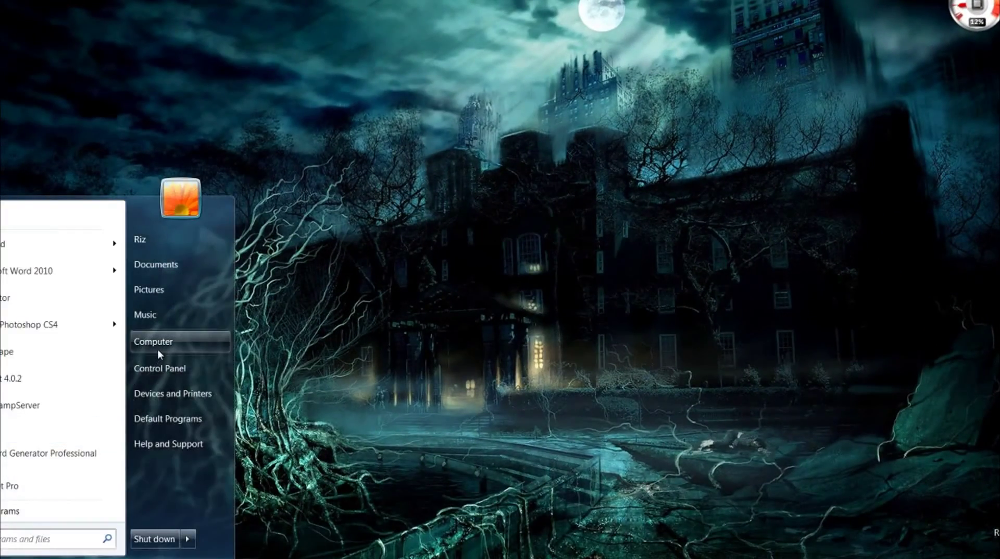
{"action": "left_click", "coordinate": [157, 347]}
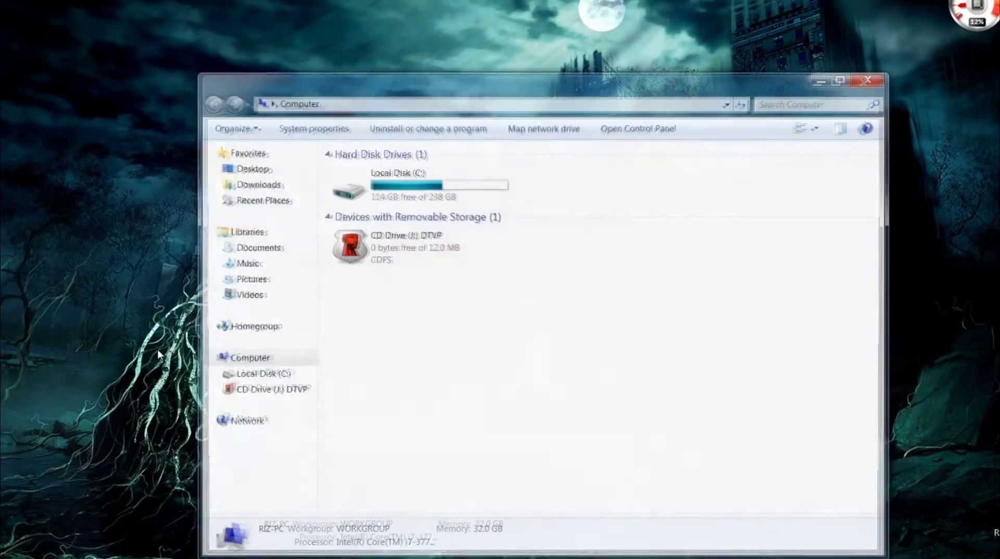
{"action": "double_click", "coordinate": [392, 244]}
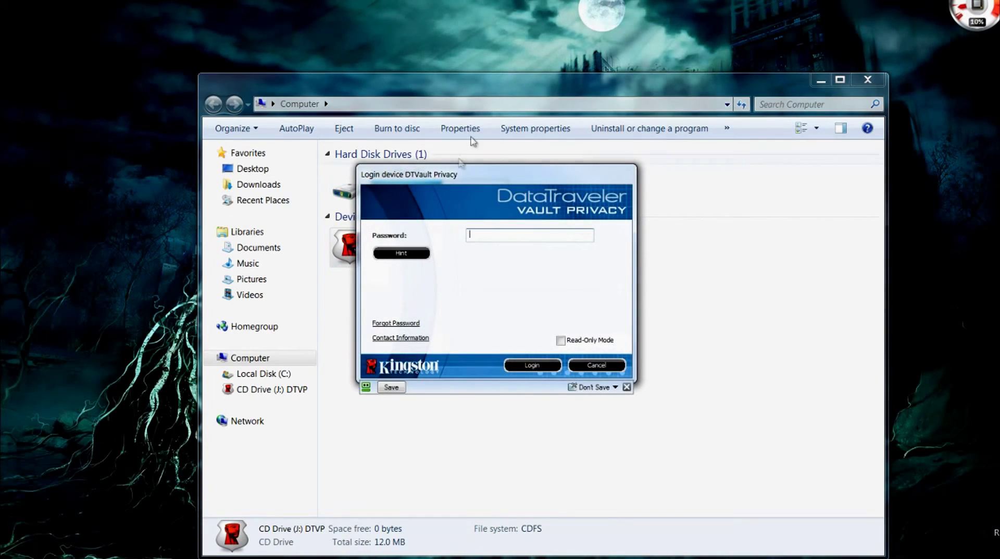
{"action": "left_click_drag", "start_coordinate": [474, 193], "coordinate": [182, 111]}
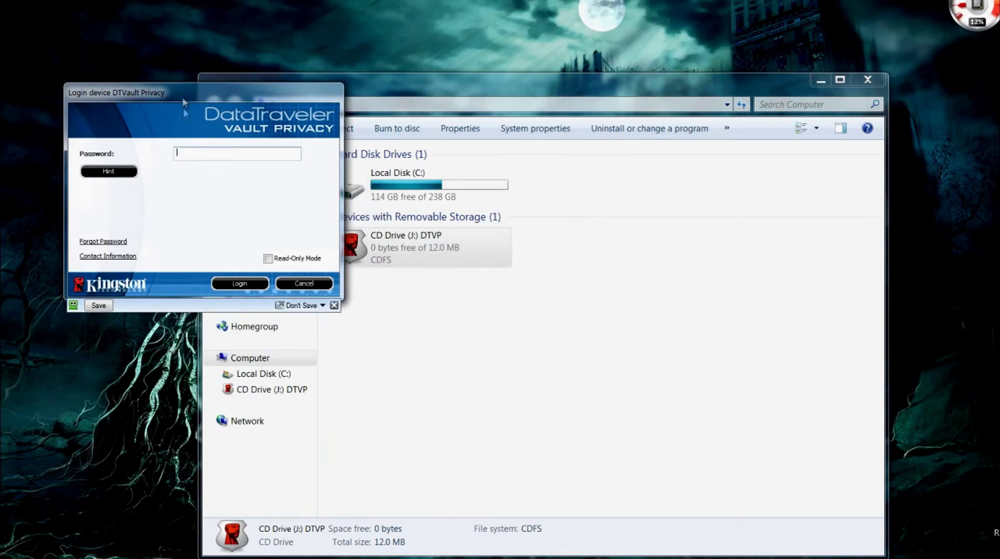
{"action": "left_click", "coordinate": [501, 301]}
{"action": "left_click_drag", "start_coordinate": [427, 86], "coordinate": [538, 31]}
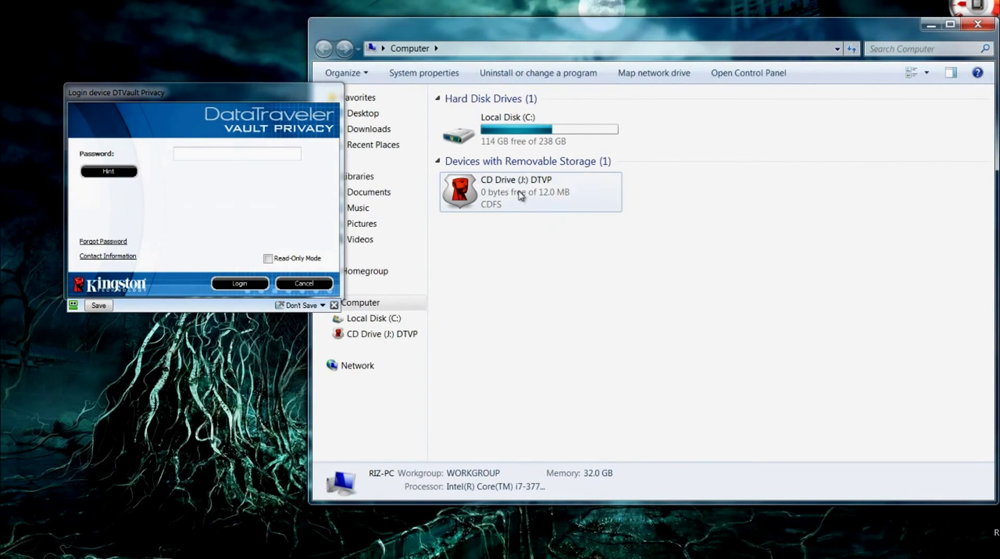
- Open CD Drive (J:) DTVP to view its contents and select all the files stored on the disc
{"action": "right_click", "coordinate": [520, 195]}
{"action": "left_click", "coordinate": [576, 229]}
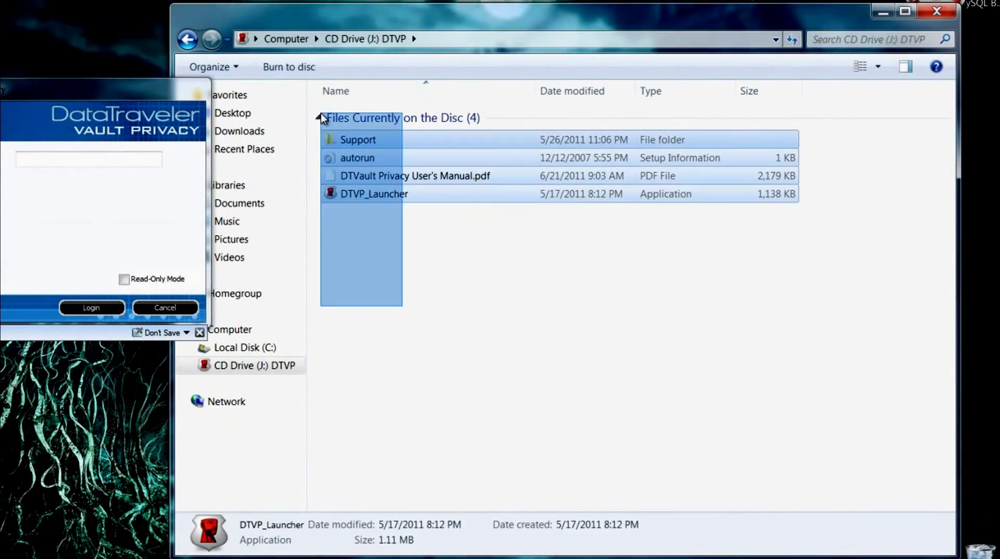
{"action": "left_click_drag", "start_coordinate": [321, 113], "coordinate": [319, 113]}
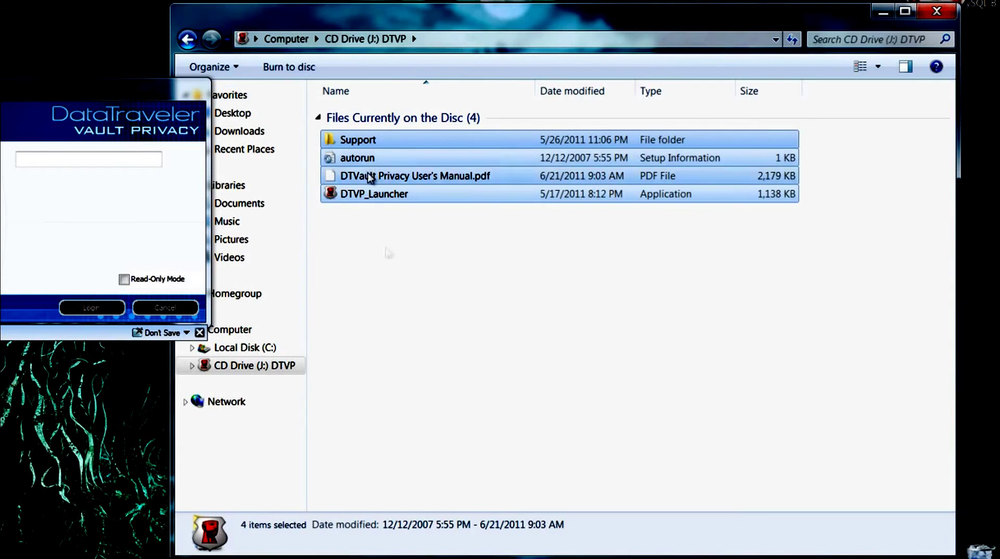
{"action": "left_click_drag", "start_coordinate": [463, 304], "coordinate": [324, 101]}
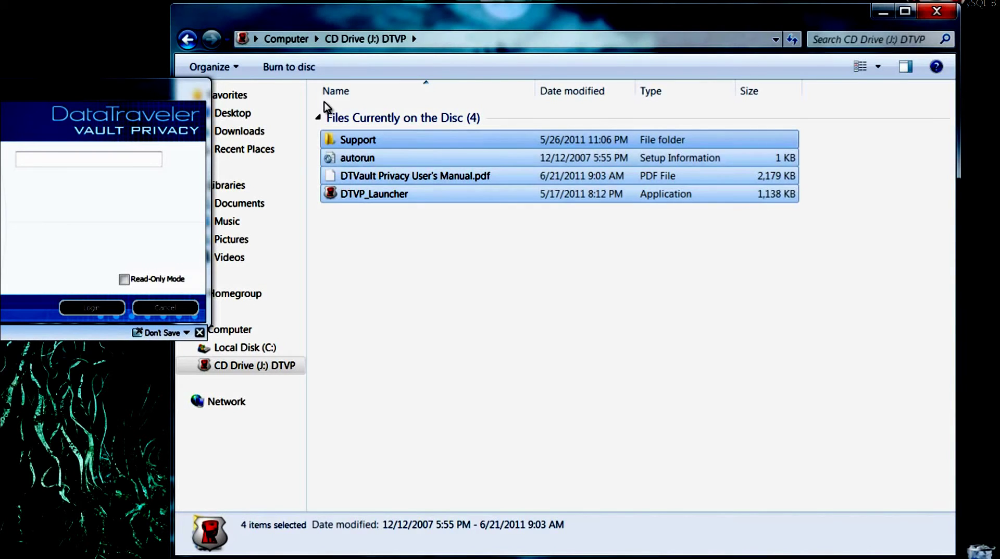
{"action": "left_click", "coordinate": [361, 237]}
- Return to Computer and unlock the drive by entering the device password in the DataTraveler Vault Privacy login dialog
{"action": "left_click", "coordinate": [291, 39]}
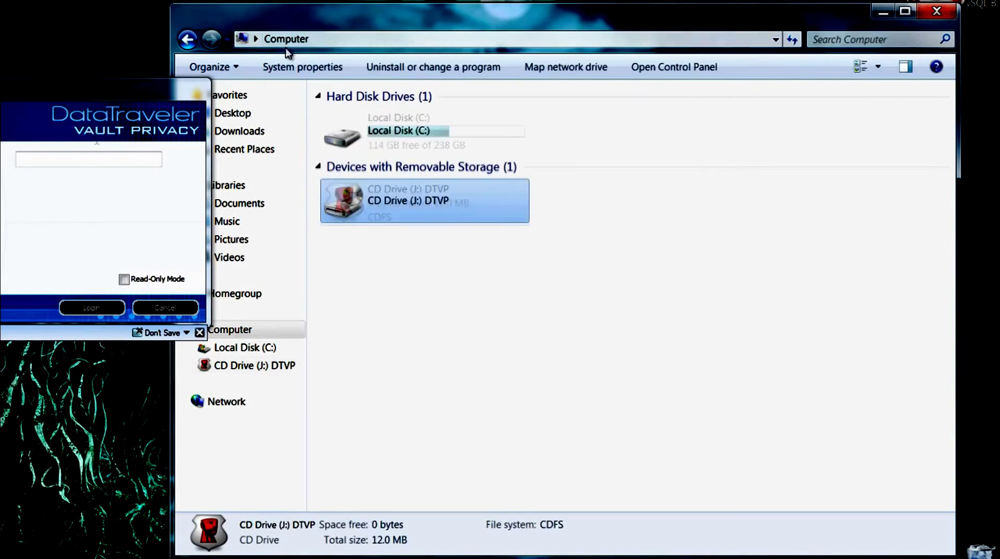
{"action": "left_click", "coordinate": [47, 159]}
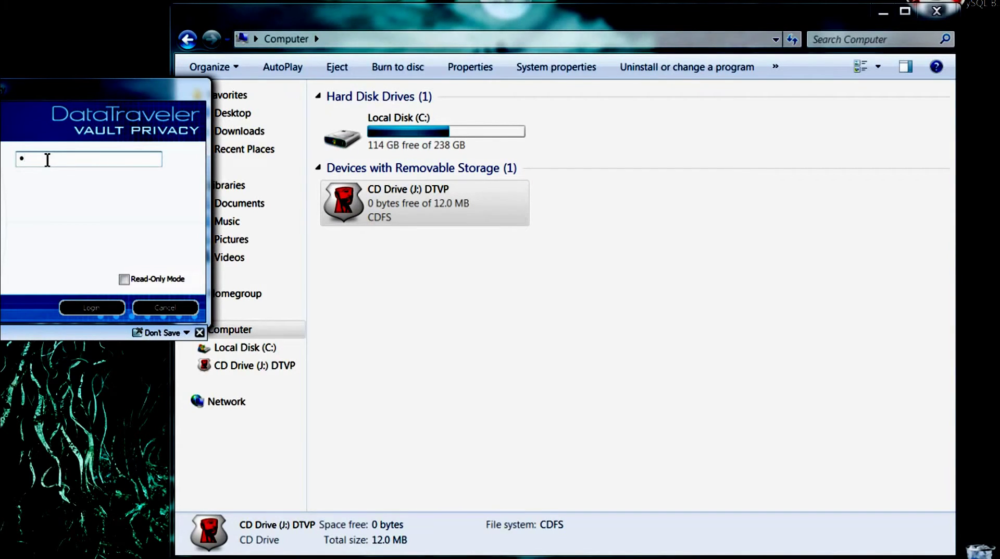
{"action": "type", "text": "•••••••••"}
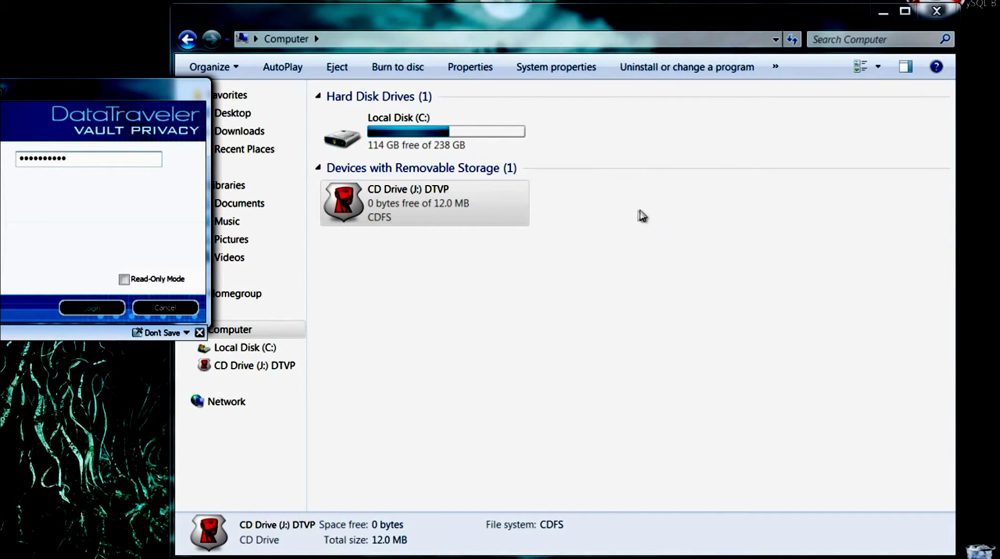
- Open the unlocked drive (L:), look inside its Documents folder, and return to select the Scripting folder
{"action": "double_click", "coordinate": [569, 210]}
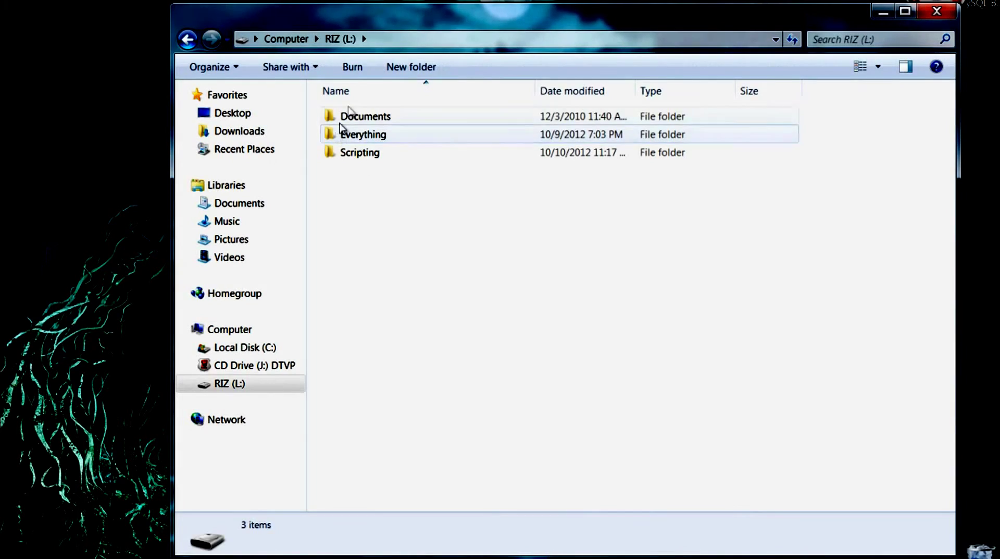
{"action": "double_click", "coordinate": [356, 120]}
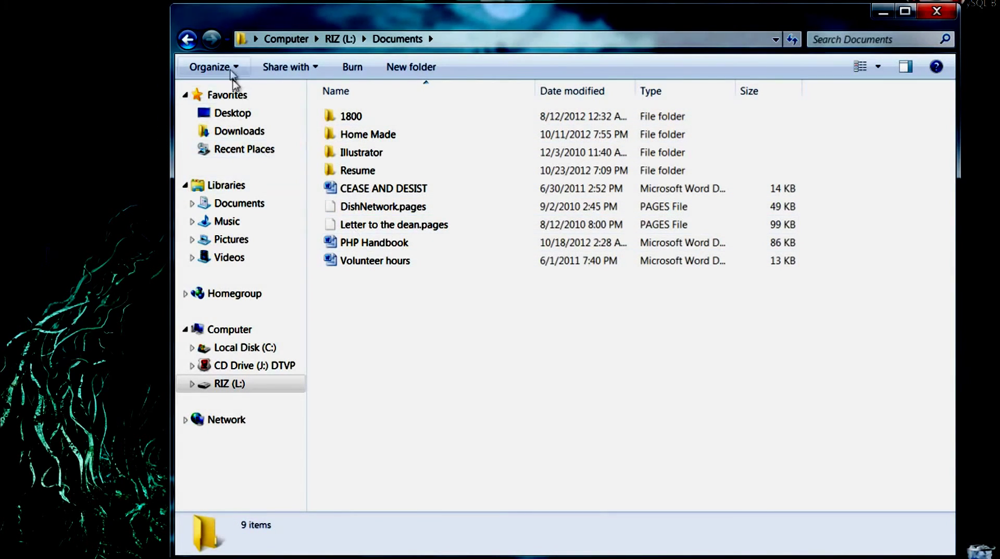
{"action": "left_click", "coordinate": [188, 41]}
{"action": "left_click", "coordinate": [361, 154]}
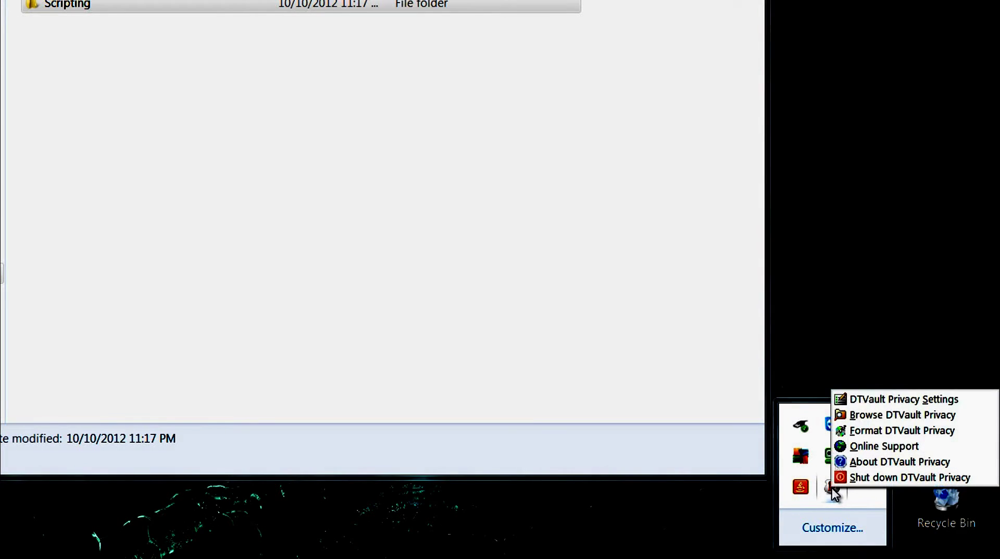
- Review the password, hint, contact information and language settings of DTVault Privacy, cancel them, and view the program's available commands
{"action": "left_click", "coordinate": [868, 400]}
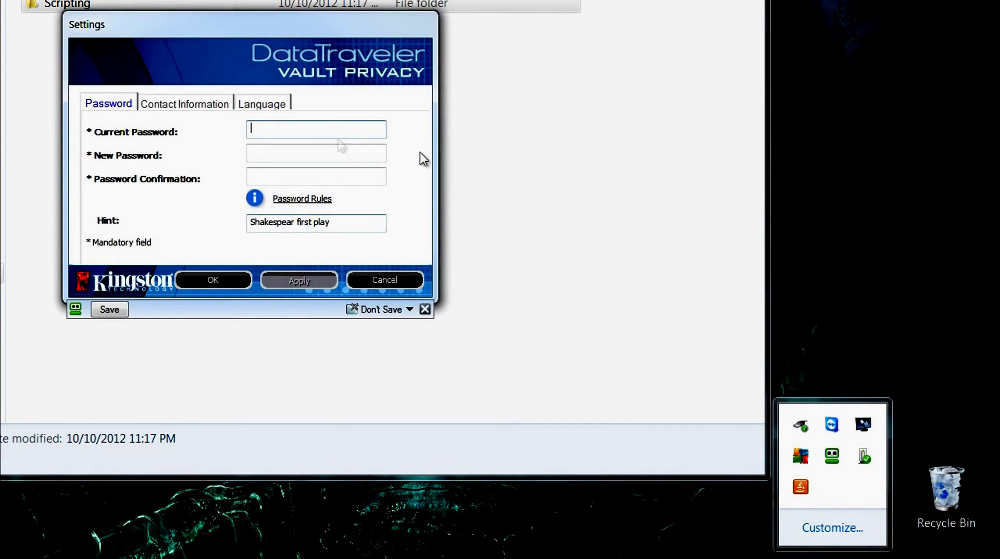
{"action": "left_click", "coordinate": [192, 106]}
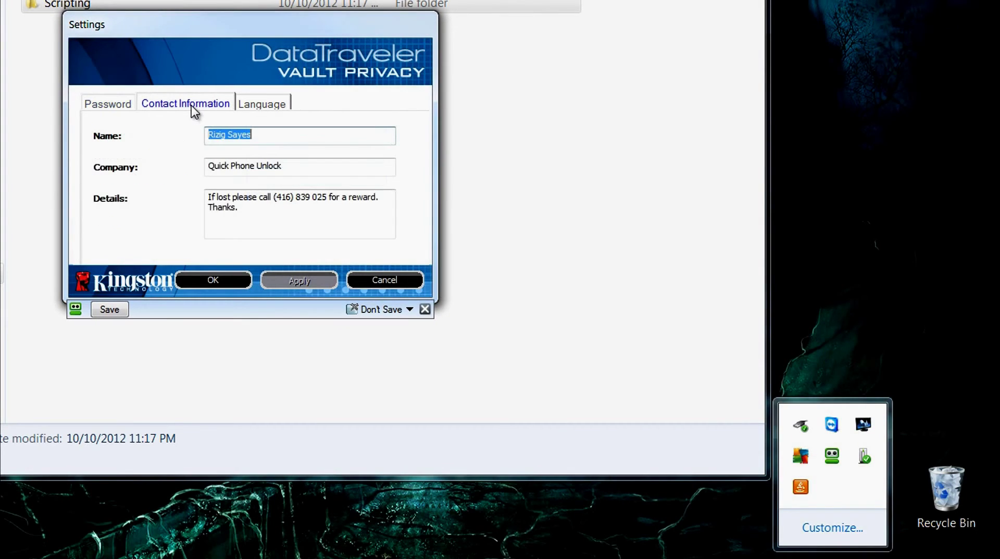
{"action": "left_click", "coordinate": [101, 99]}
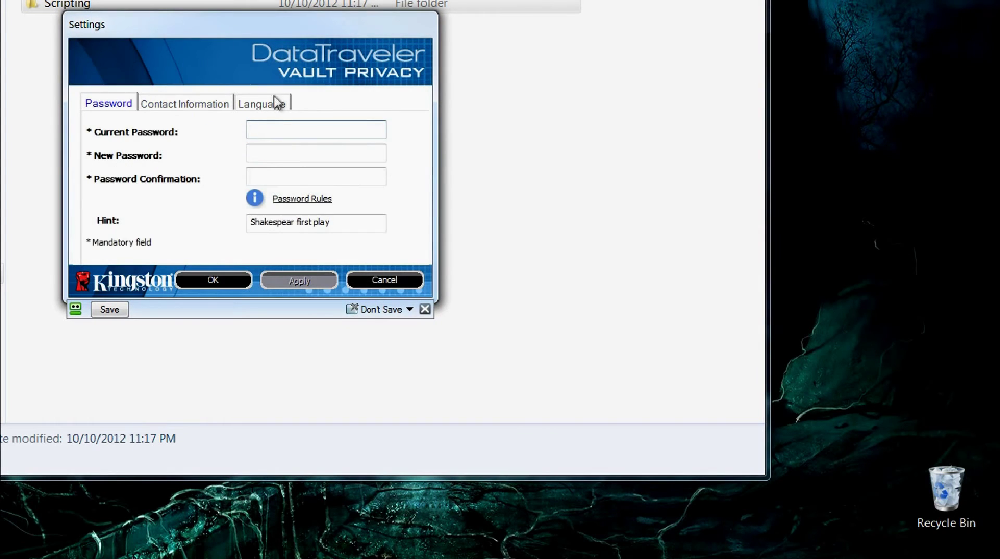
{"action": "left_click", "coordinate": [275, 104]}
{"action": "left_click", "coordinate": [129, 108]}
{"action": "left_click_drag", "start_coordinate": [255, 222], "coordinate": [219, 222]}
{"action": "left_click", "coordinate": [327, 228]}
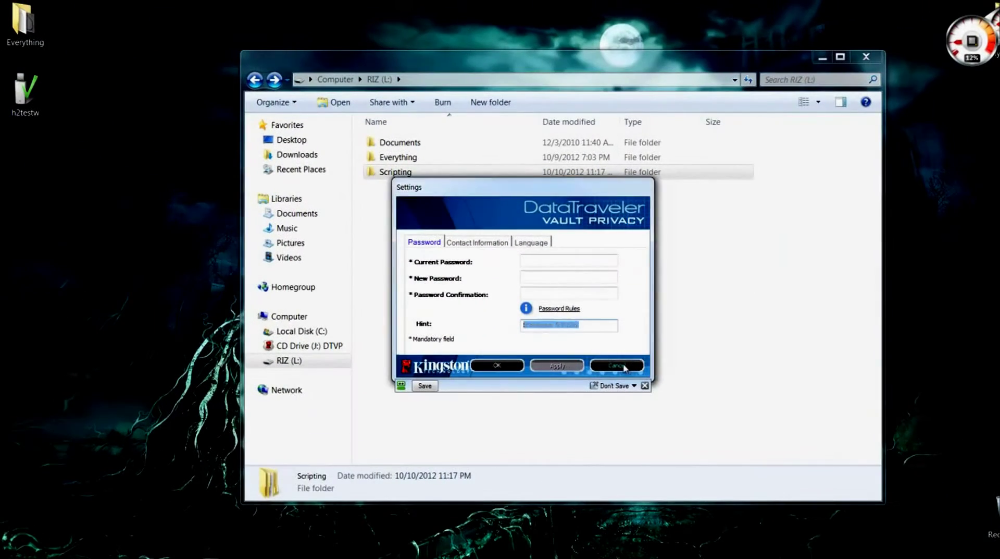
{"action": "left_click", "coordinate": [584, 353]}
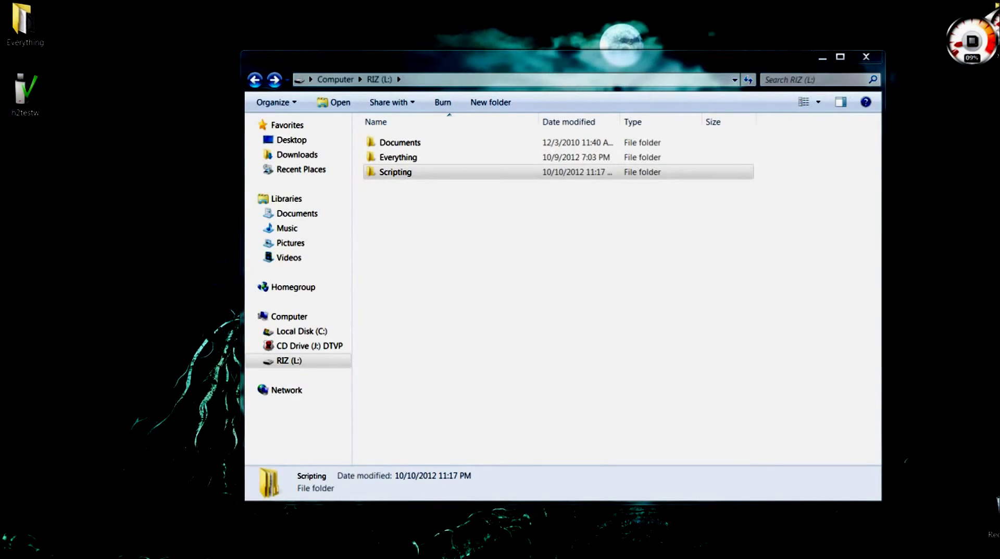
{"action": "right_click", "coordinate": [999, 501]}
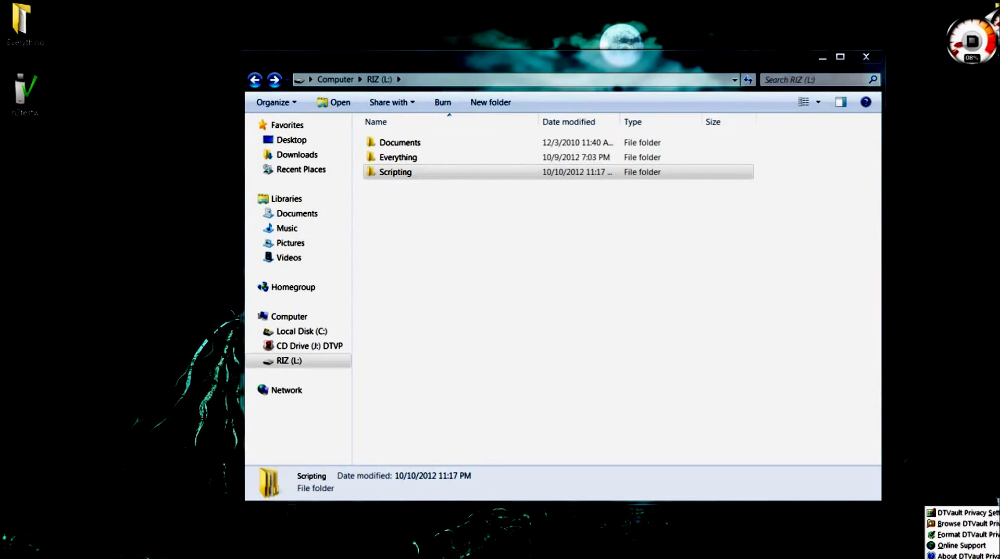
{"action": "left_click", "coordinate": [488, 323]}
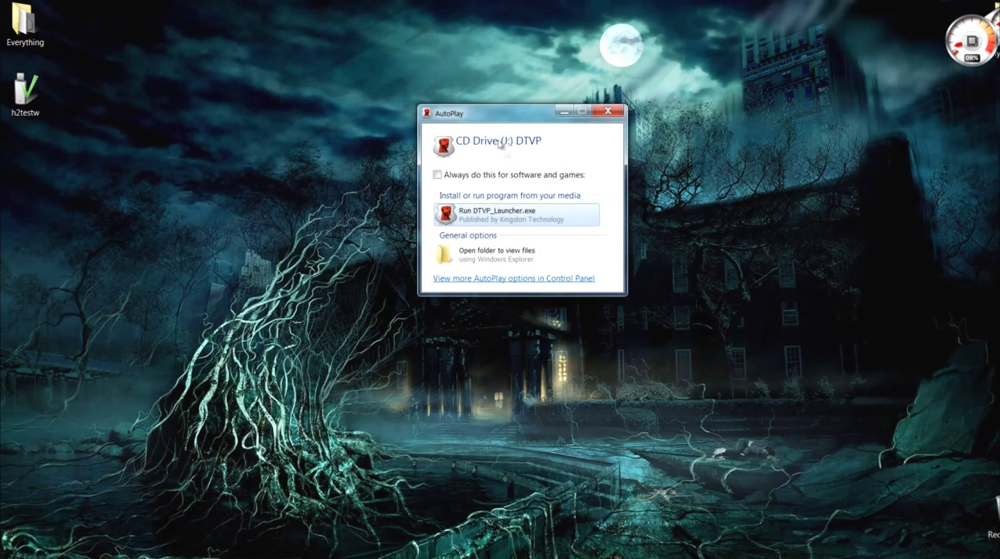
- Dismiss the AutoPlay prompt for CD Drive (J:) DTVP and open Computer
{"action": "left_click", "coordinate": [607, 111]}
{"action": "key", "text": "super"}
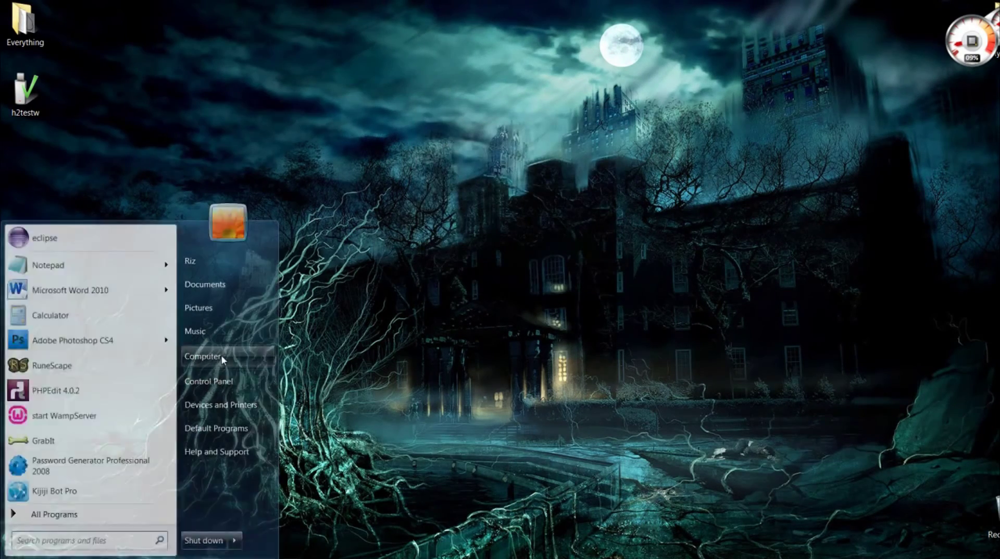
{"action": "left_click", "coordinate": [221, 356]}
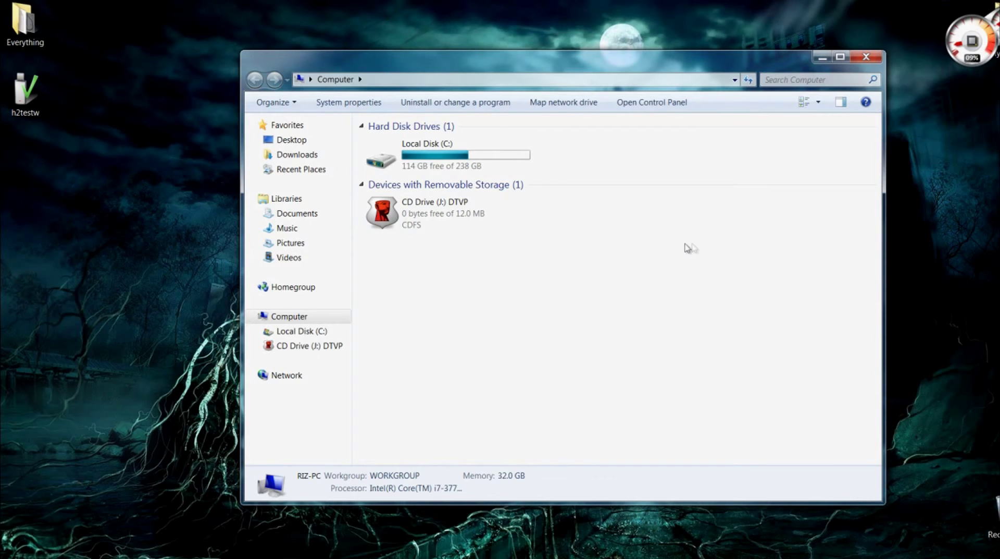
- Open the contents of CD Drive (J:) DTVP and run DTVP_Launcher
{"action": "left_click_drag", "start_coordinate": [691, 371], "coordinate": [360, 206]}
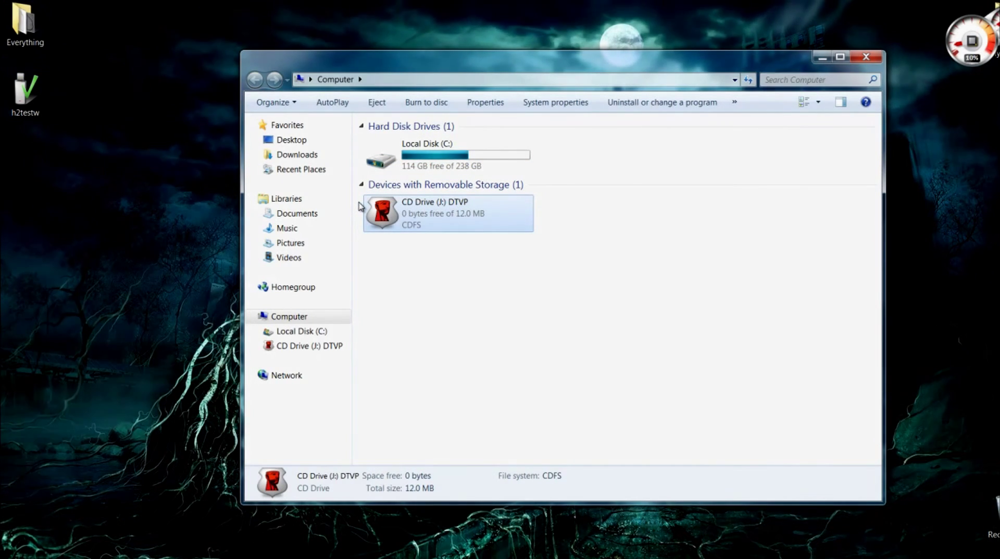
{"action": "right_click", "coordinate": [453, 204]}
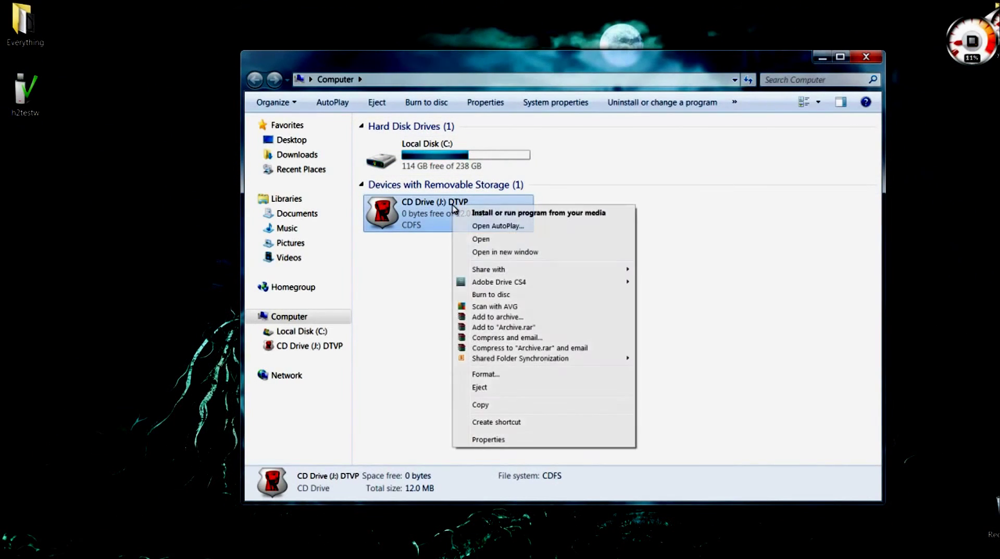
{"action": "left_click", "coordinate": [501, 240]}
{"action": "double_click", "coordinate": [408, 209]}
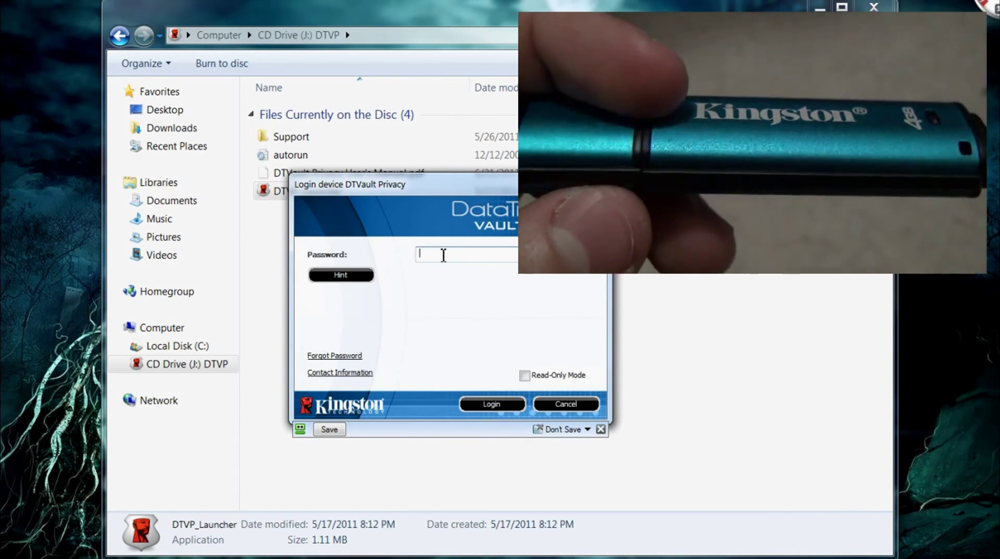
- Try twice to log in by entering the device password, dismissing the password-saving bar between attempts
{"action": "type", "text": "•••••"}
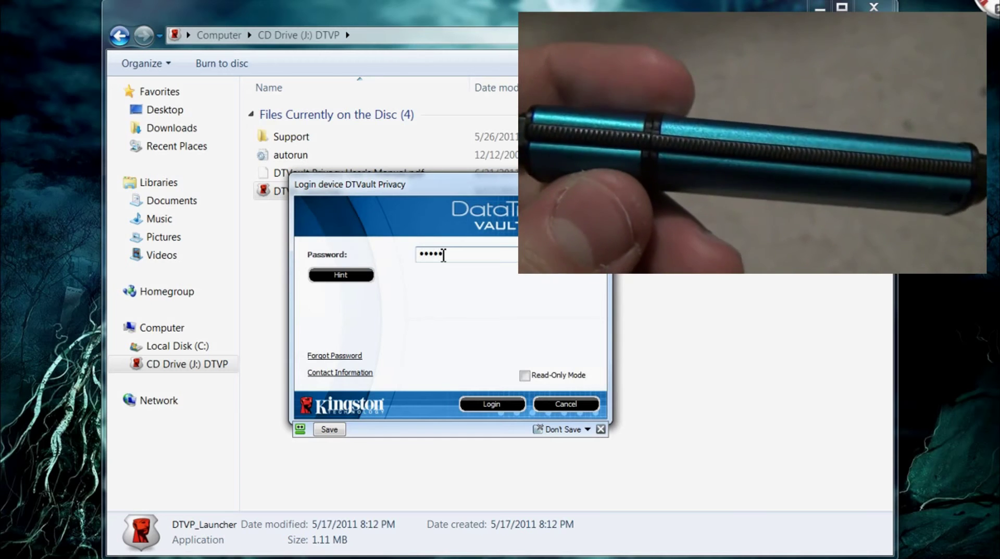
{"action": "type", "text": "••••••••"}
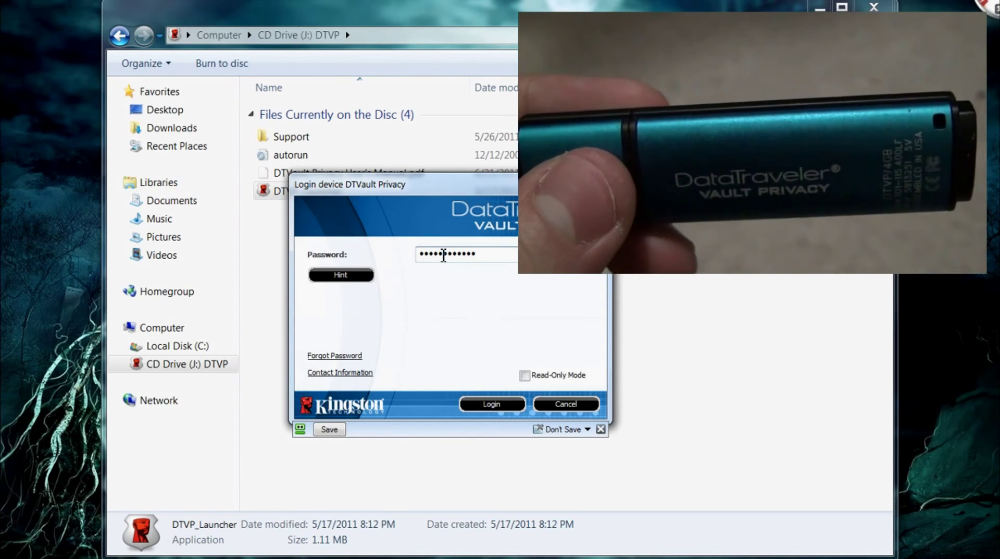
{"action": "key", "text": "Return"}
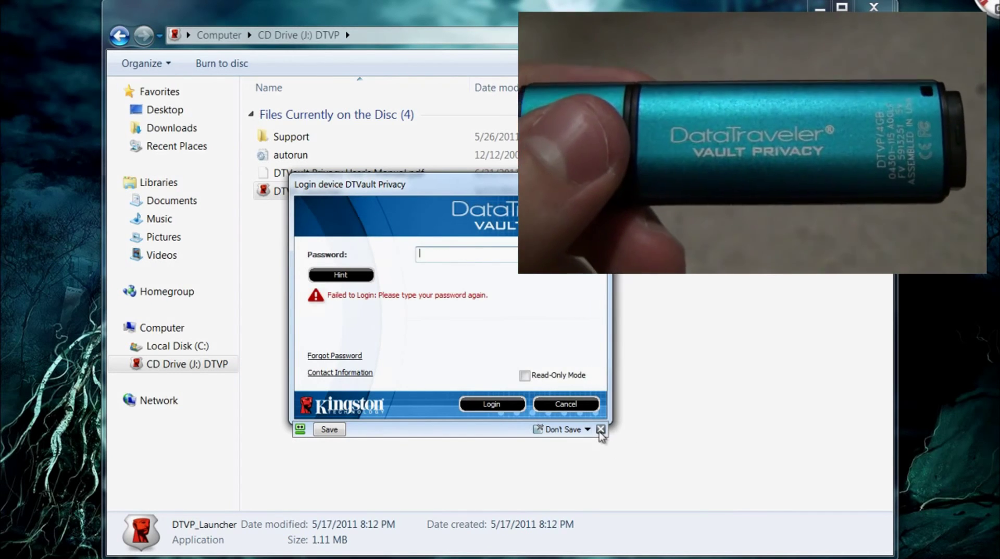
{"action": "left_click", "coordinate": [600, 429]}
{"action": "left_click", "coordinate": [448, 254]}
{"action": "type", "text": "••••••••••••"}
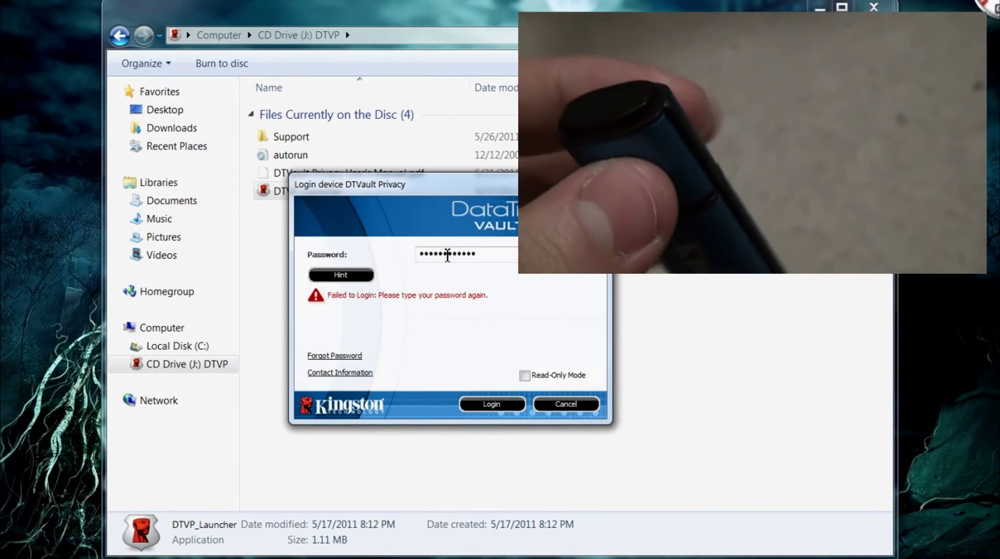
{"action": "key", "text": "Return"}
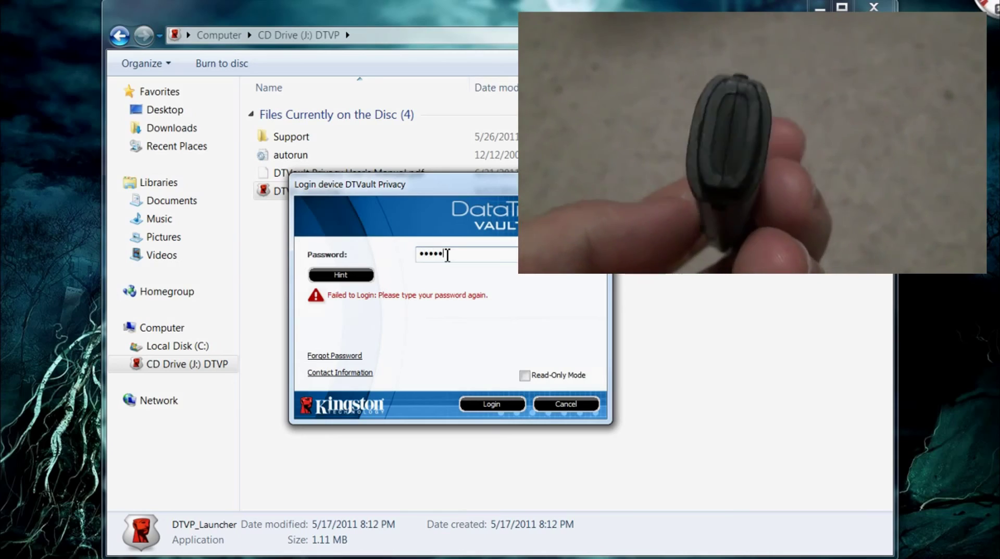
- Unlock the drive with the device password and dismiss the AutoPlay prompt for drive (L:)
{"action": "type", "text": "a"}
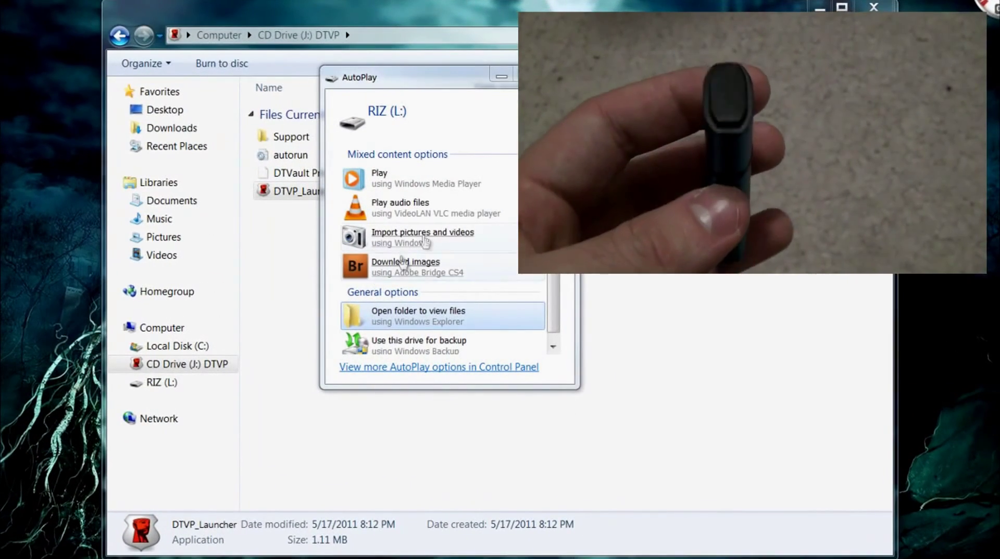
{"action": "key", "text": "Escape"}
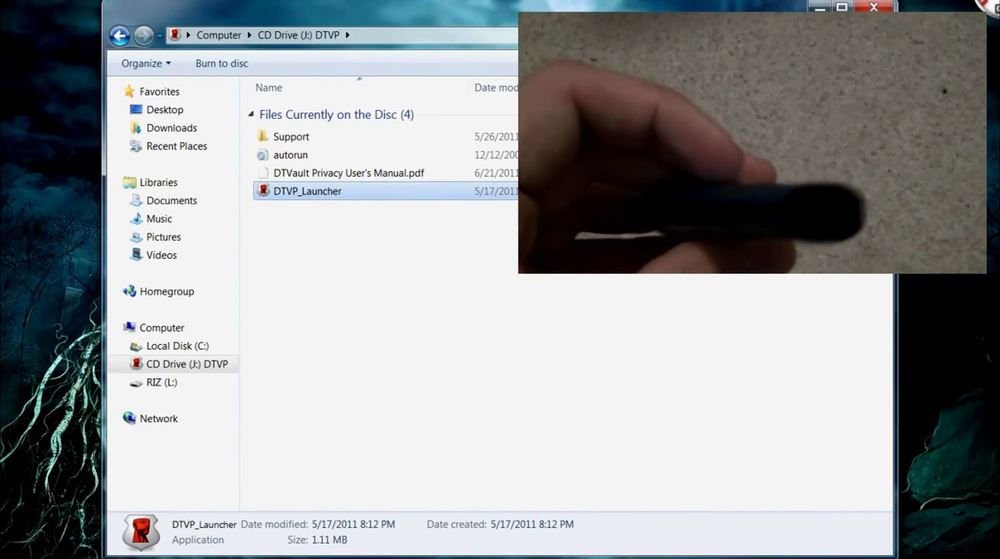